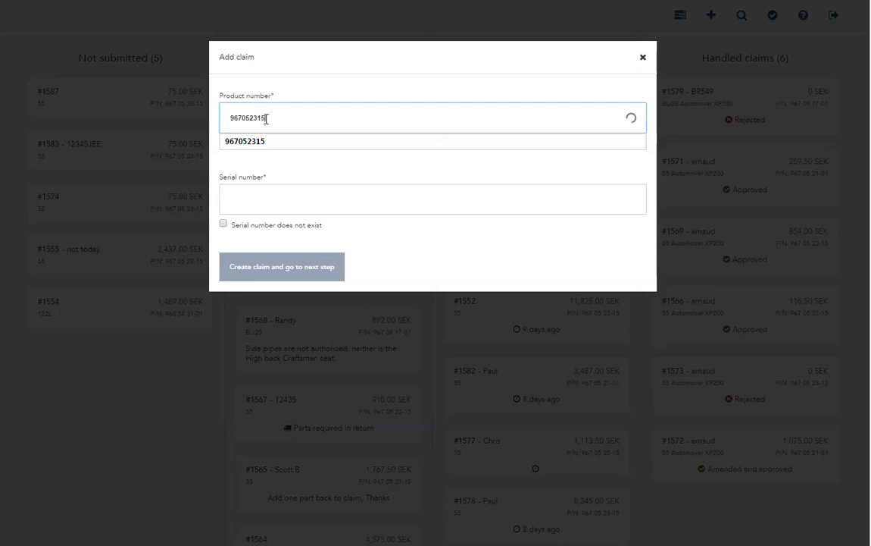
Create a claim for product number 967052315 with serial number 123456789.
left_click(262, 141)
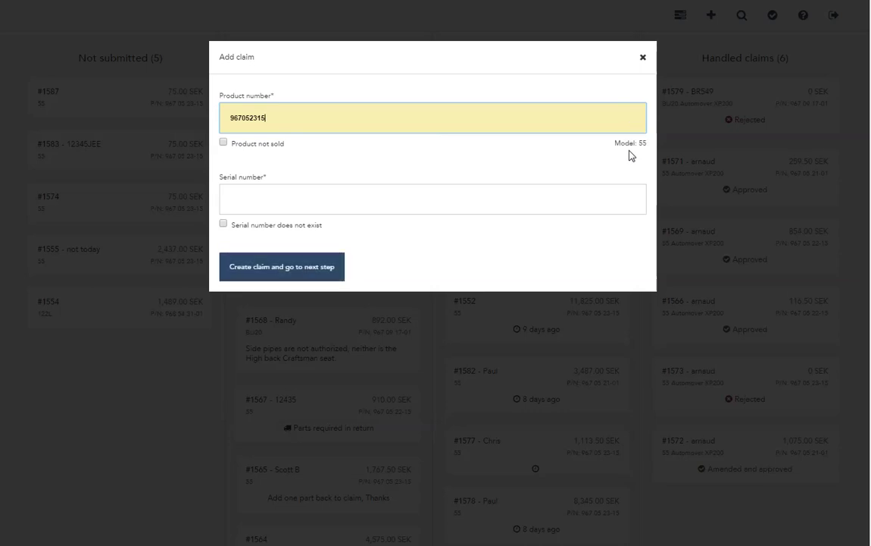
left_click(324, 197)
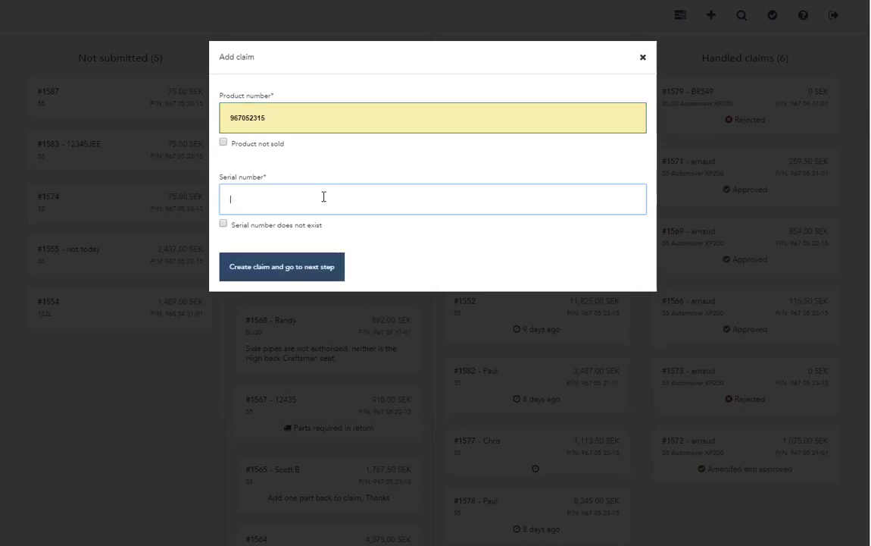
type("12345")
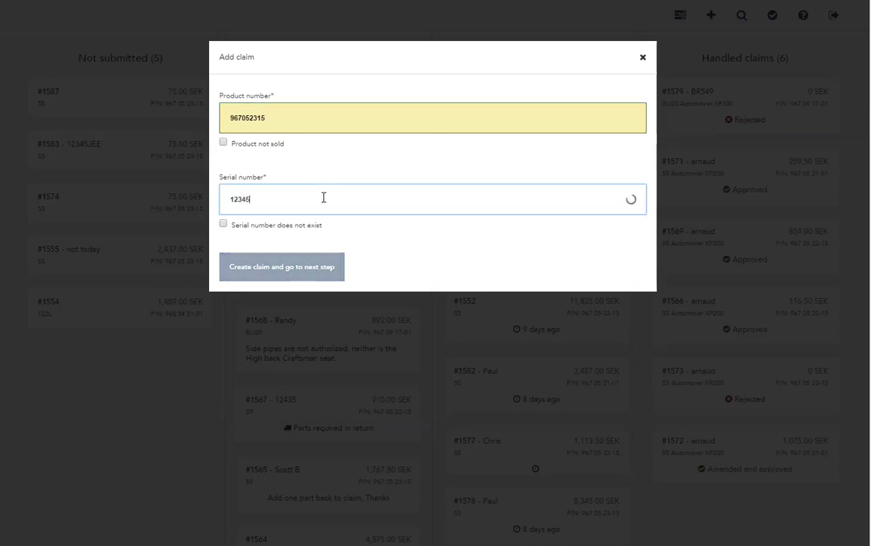
type("6789")
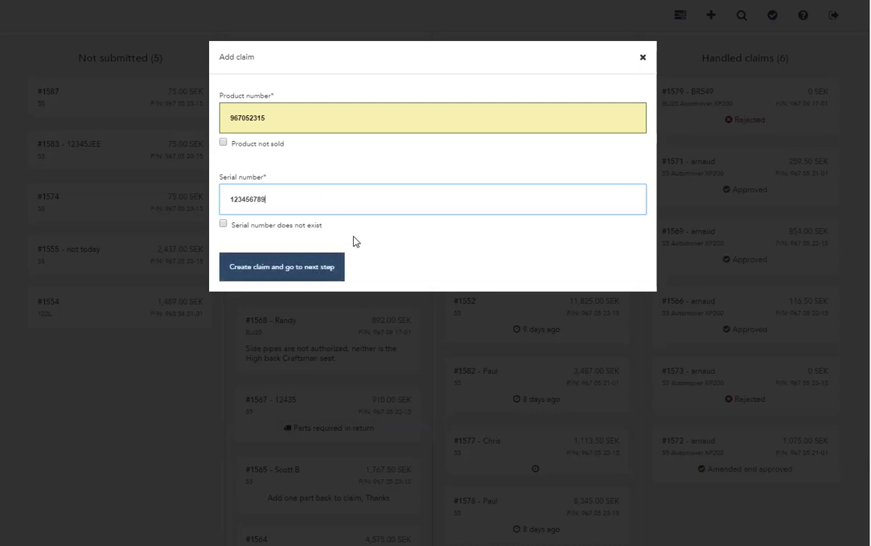
left_click(279, 269)
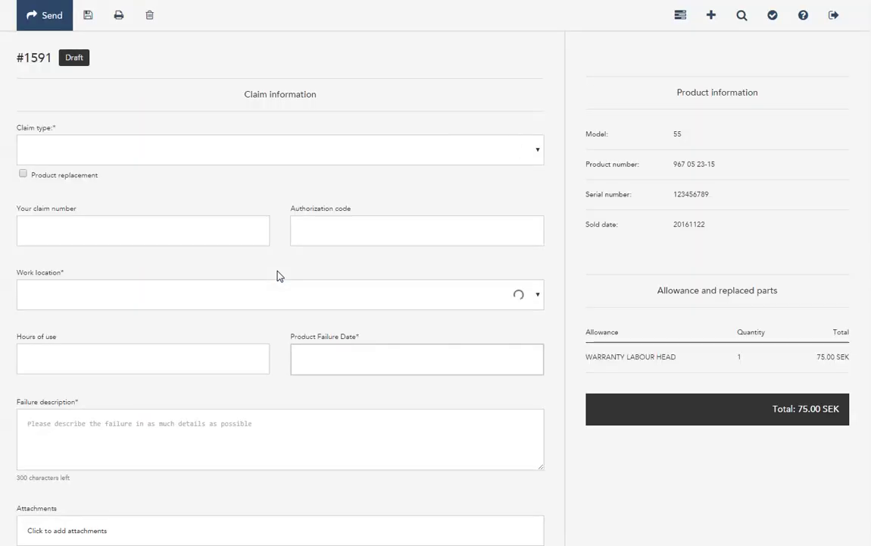
Set the claim type to Warranty and fill in the workshop's own claim number.
left_click(538, 151)
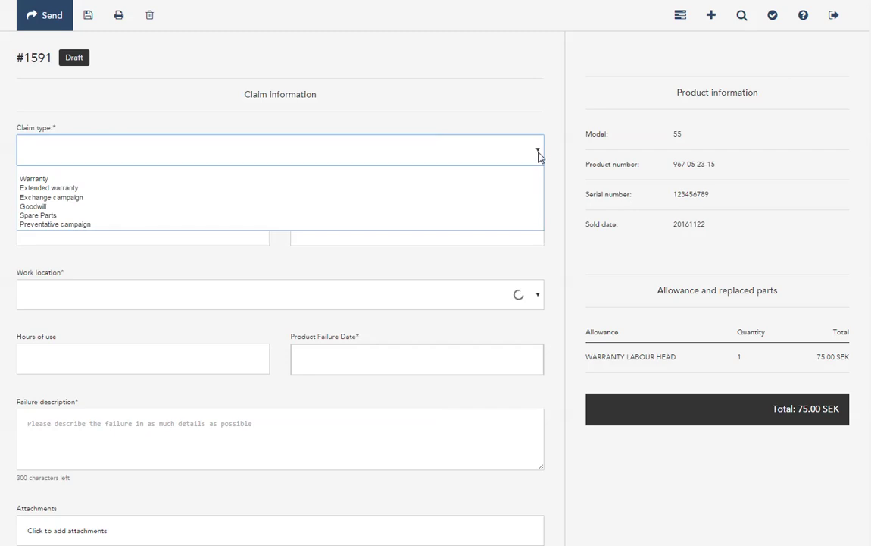
left_click(341, 181)
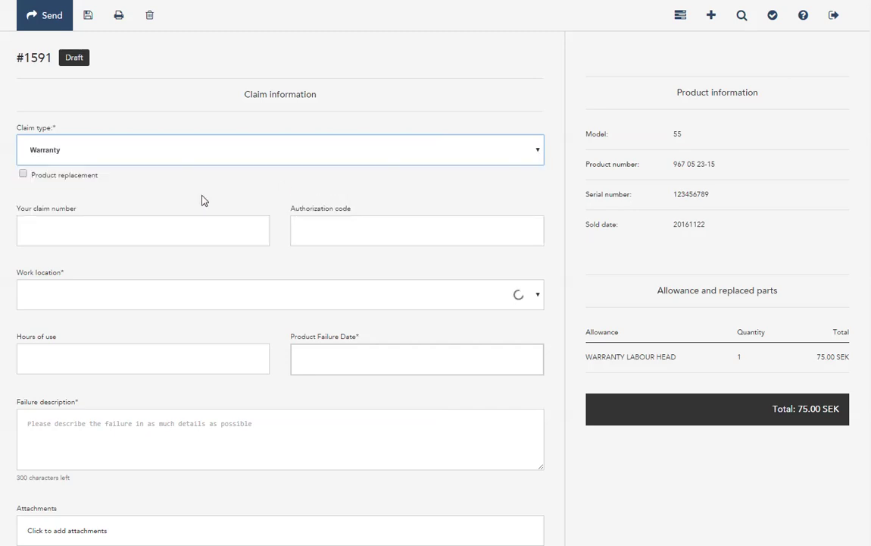
left_click(116, 229)
type("W")
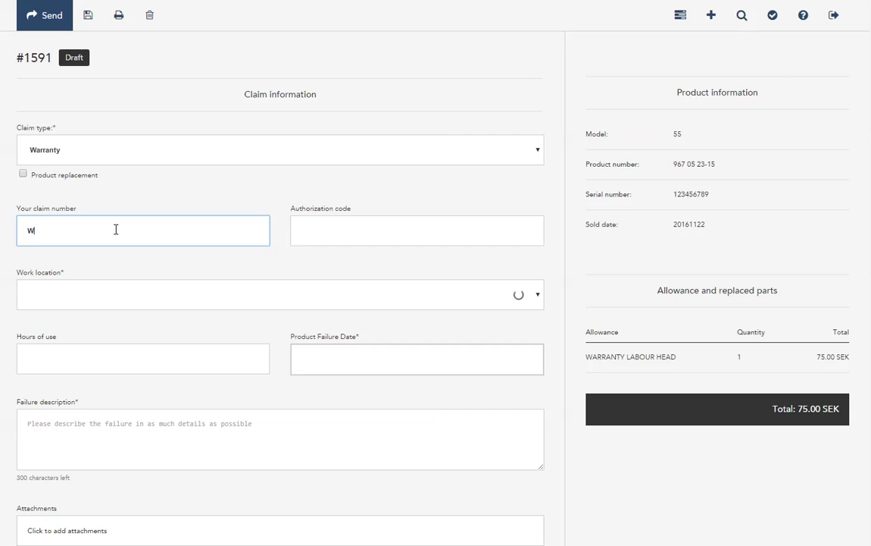
type("O54321")
Choose Maskincenter AB as the work location and set the hours of use to 45.
left_click(538, 298)
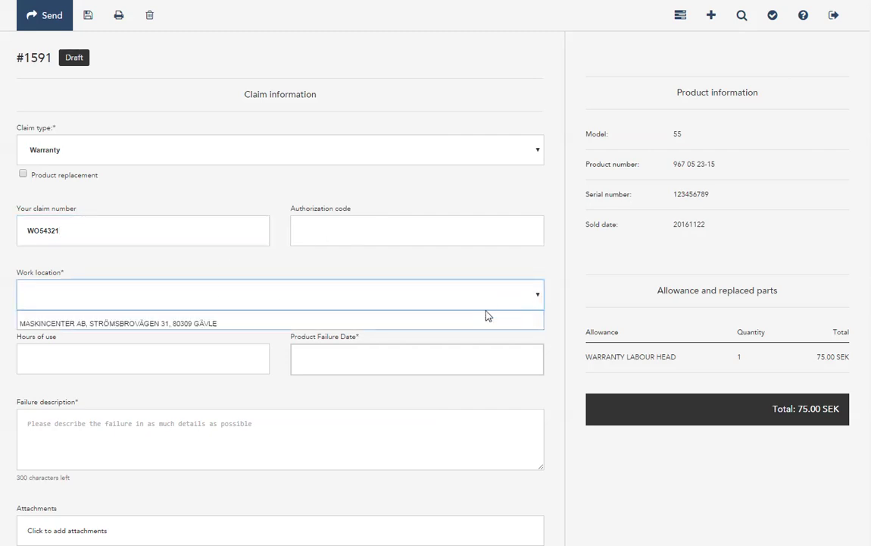
left_click(452, 324)
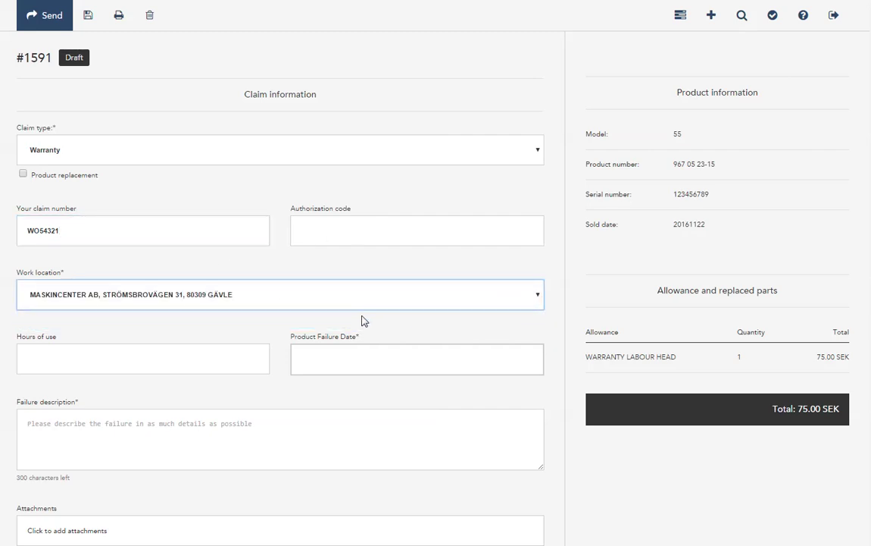
left_click(112, 357)
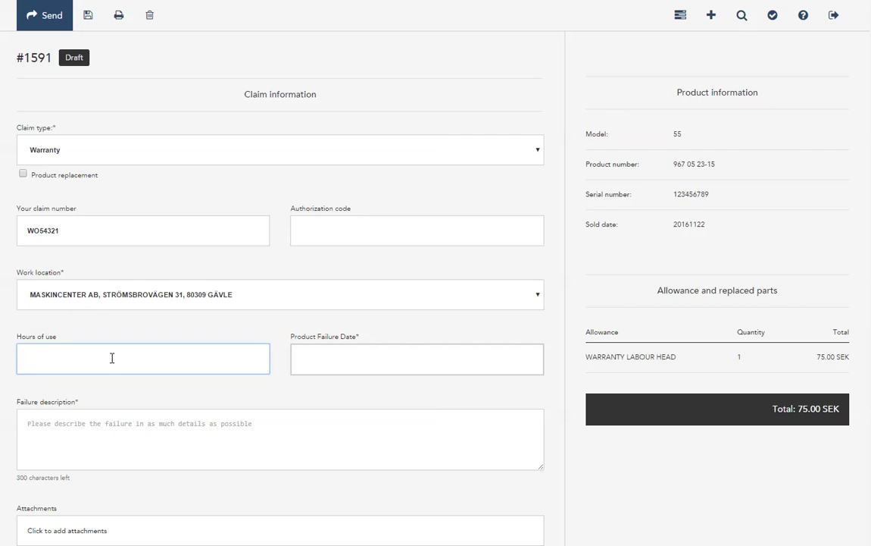
type("45")
Set the product failure date to 17 January 2017 and enter the failure description "Please document failure and repair details".
left_click(307, 358)
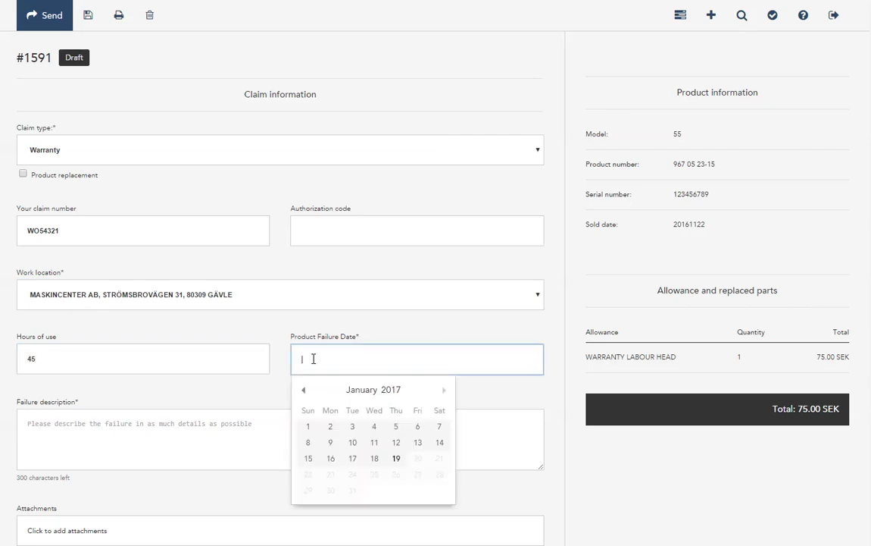
left_click(353, 457)
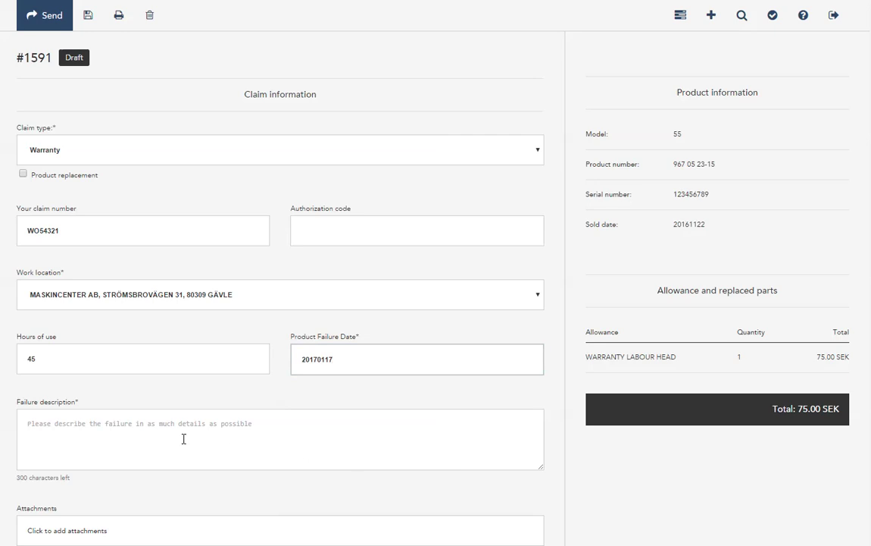
left_click(29, 428)
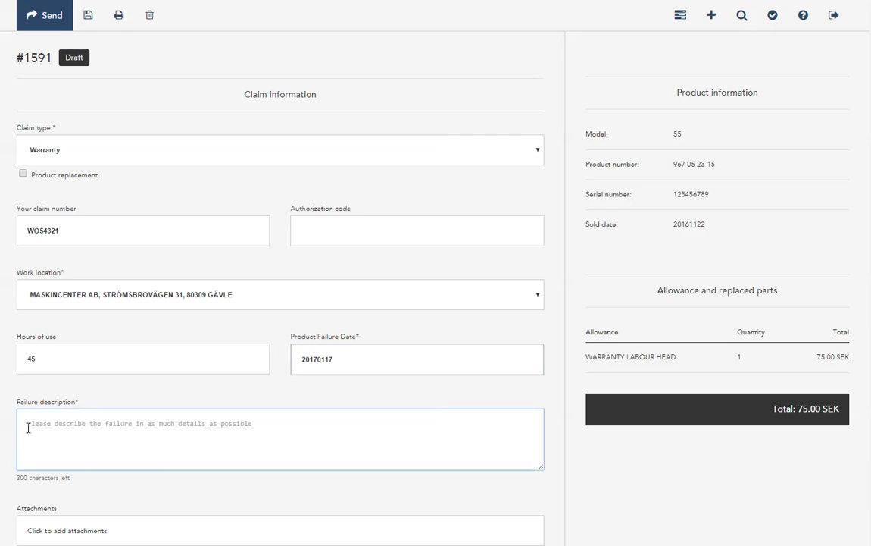
type("T")
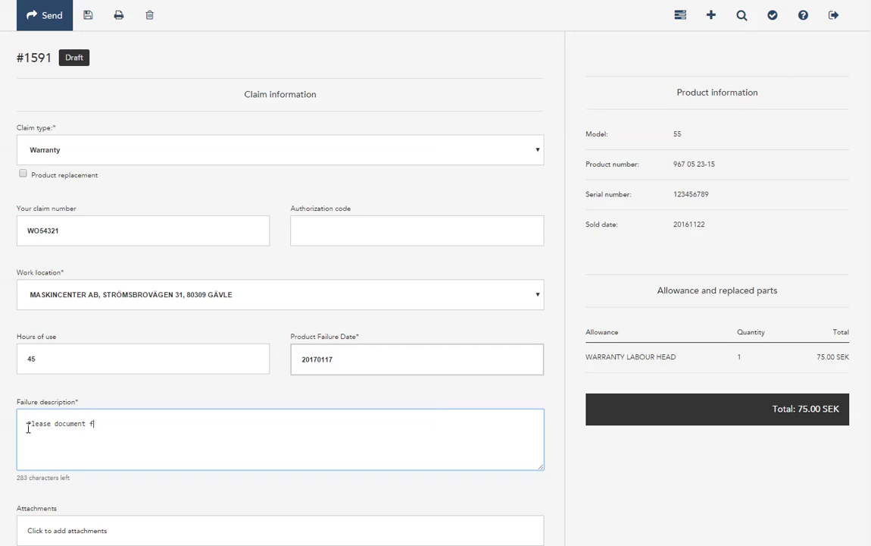
type("ure and repair detai")
type("ls")
Assign component code 571 Cover from the Covers / Cowlings / Housings group to the claim.
scroll(197, 453, "down", 2)
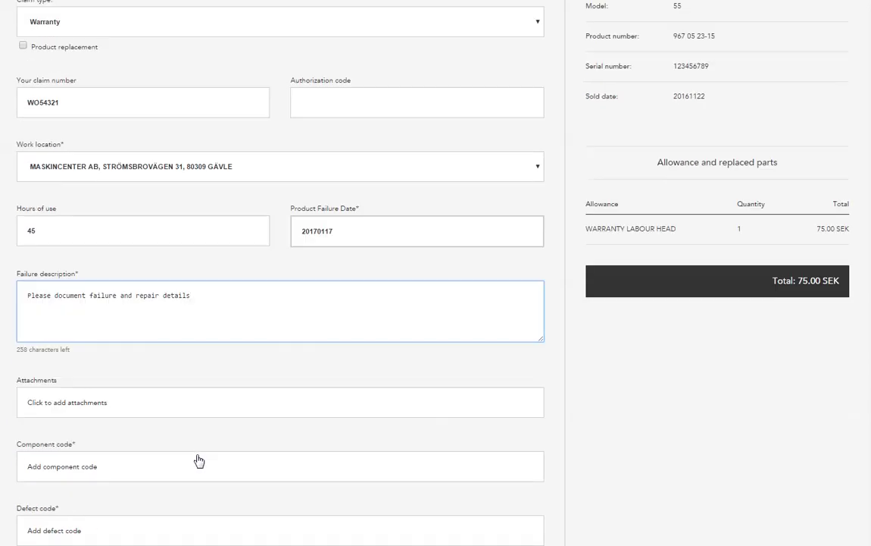
scroll(199, 460, "down", 1)
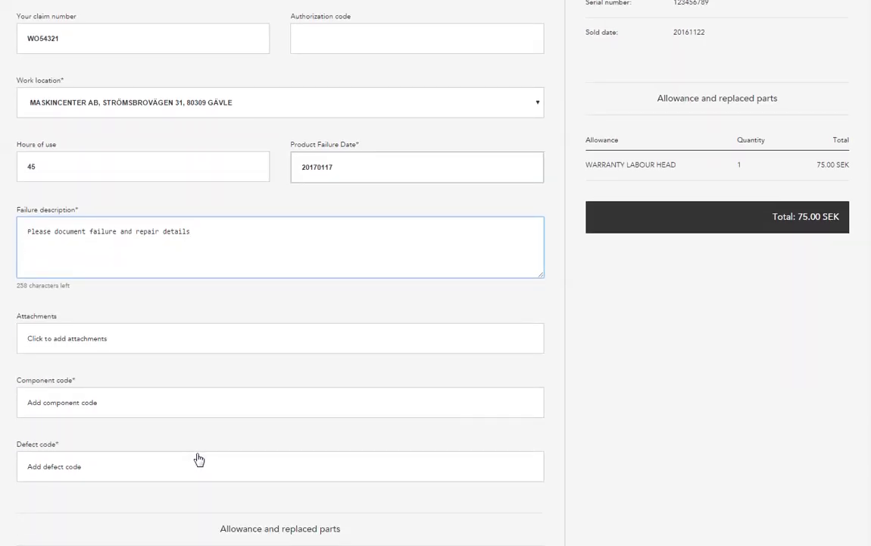
left_click(106, 403)
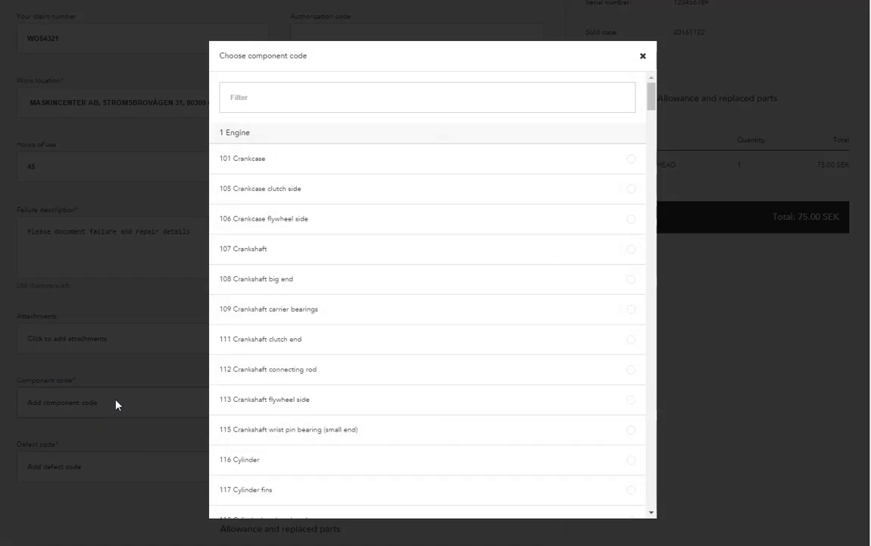
scroll(341, 381, "down", 6)
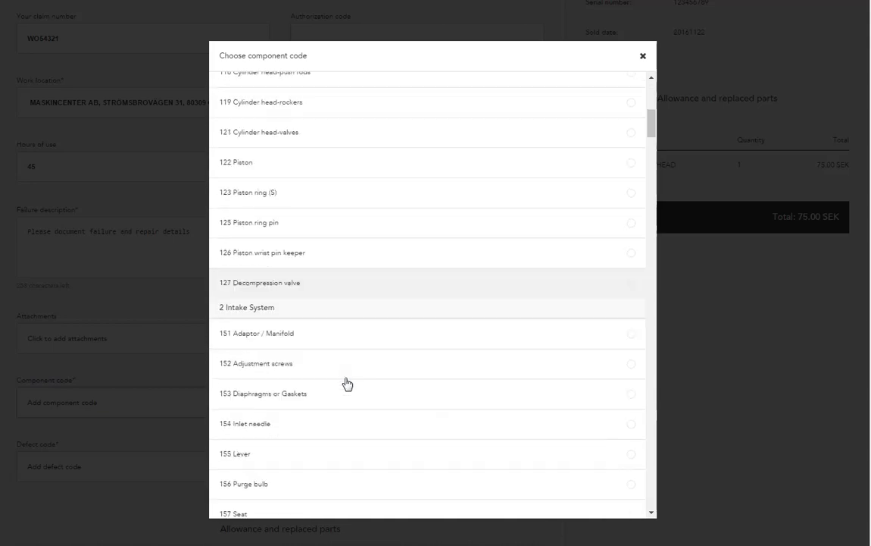
scroll(346, 383, "down", 5)
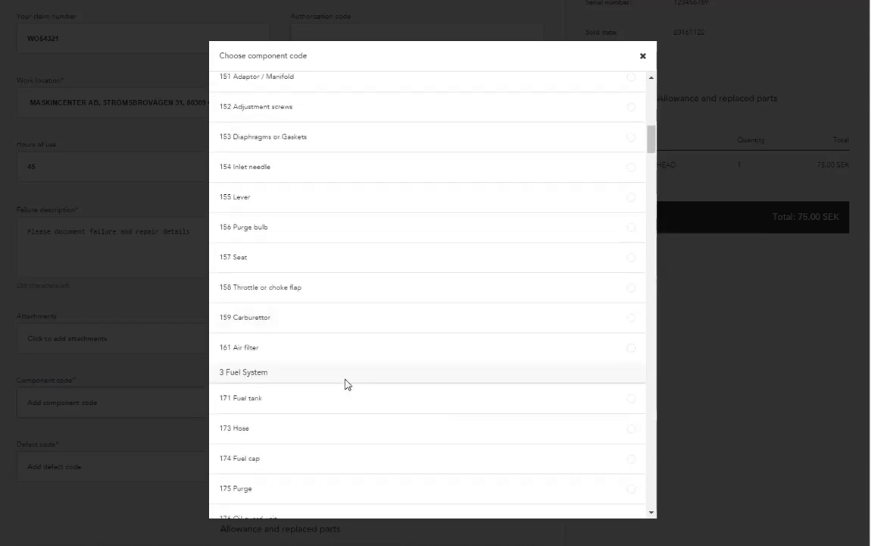
scroll(347, 383, "down", 10)
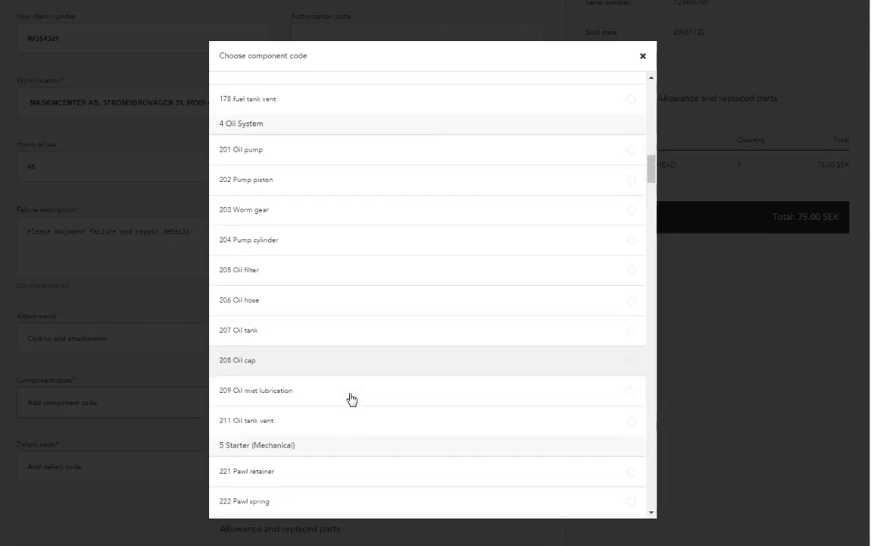
scroll(353, 401, "down", 5)
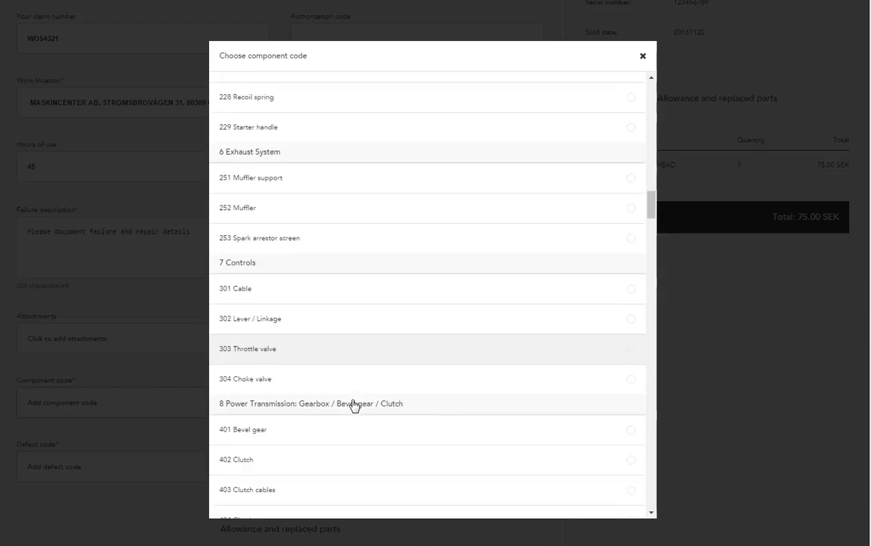
scroll(353, 406, "down", 5)
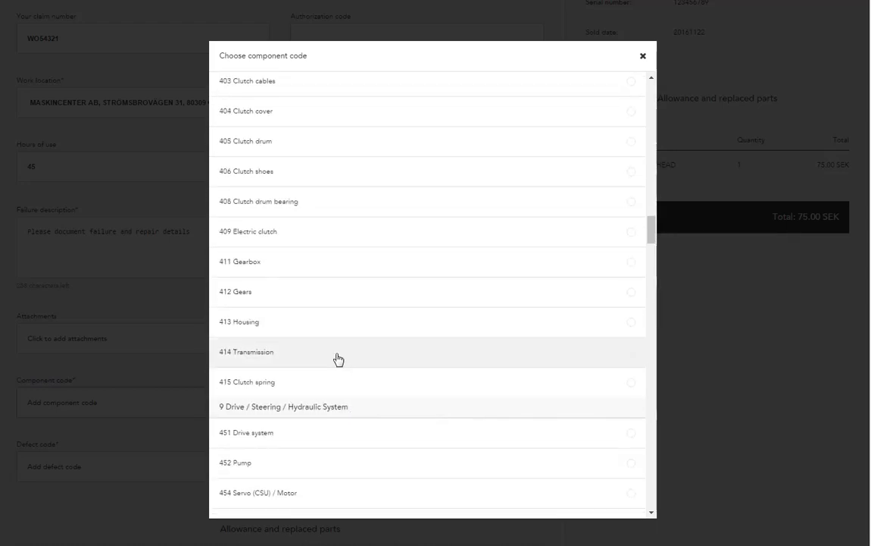
scroll(338, 334, "down", 2)
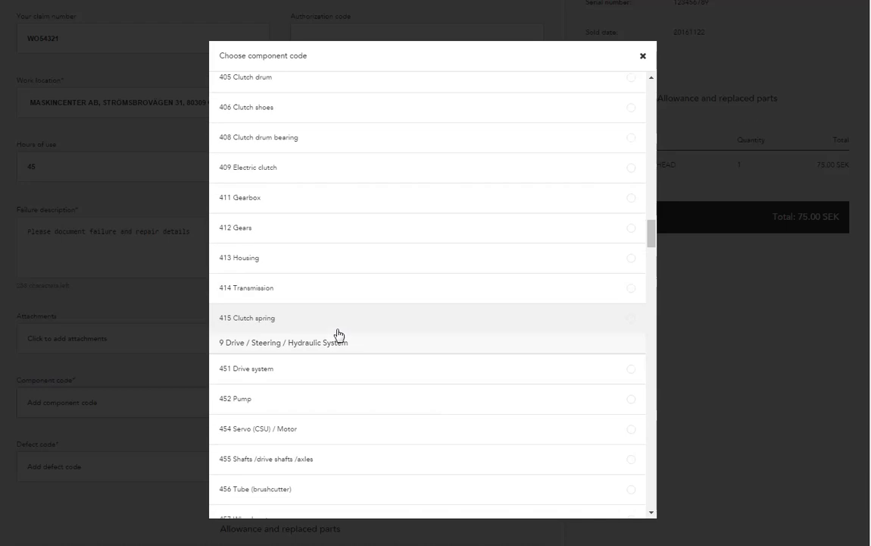
scroll(342, 343, "down", 3)
scroll(344, 350, "down", 5)
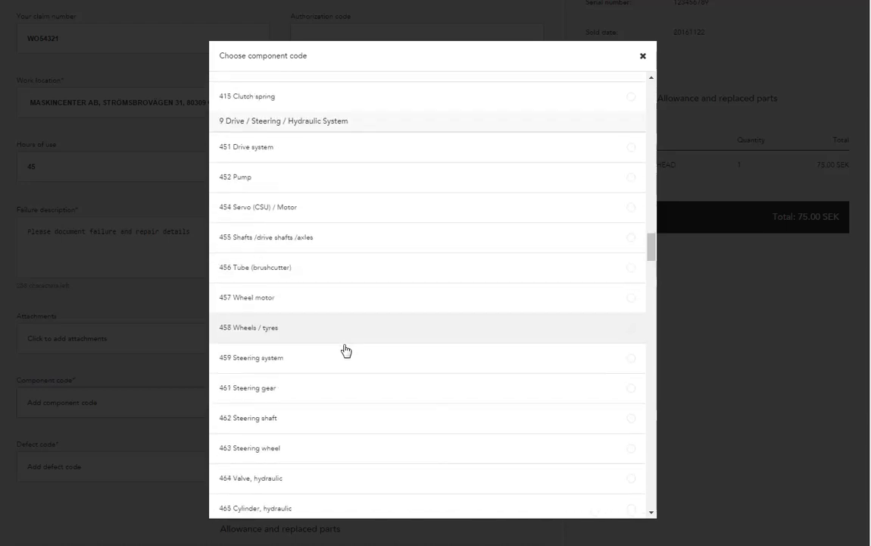
scroll(349, 361, "down", 3)
scroll(357, 373, "down", 7)
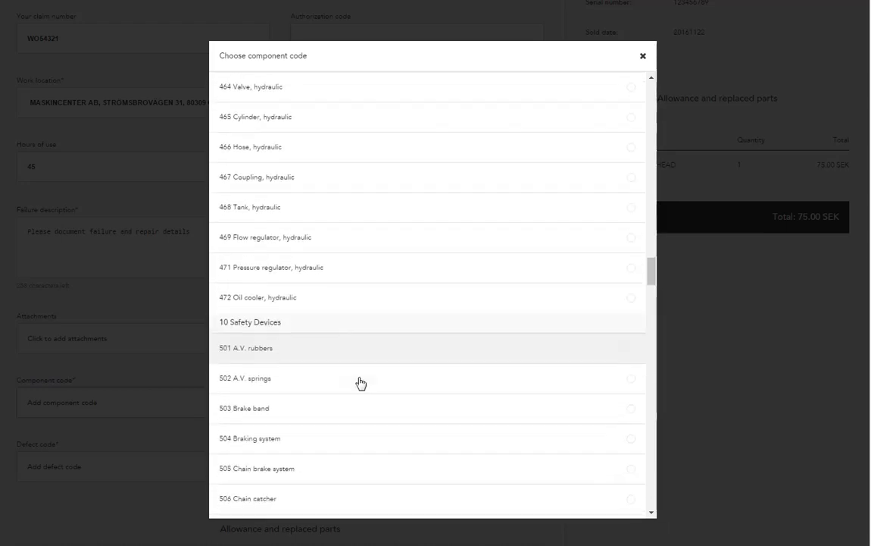
scroll(362, 399, "down", 1)
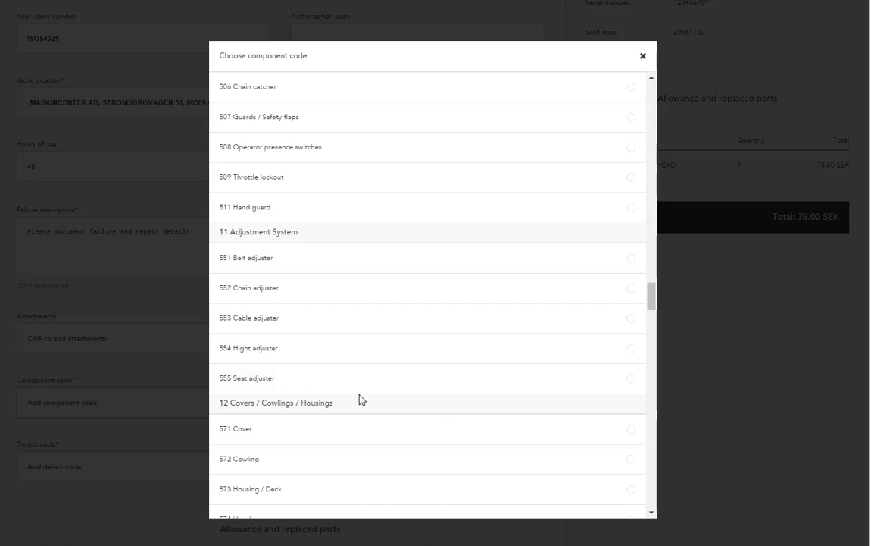
scroll(361, 400, "down", 3)
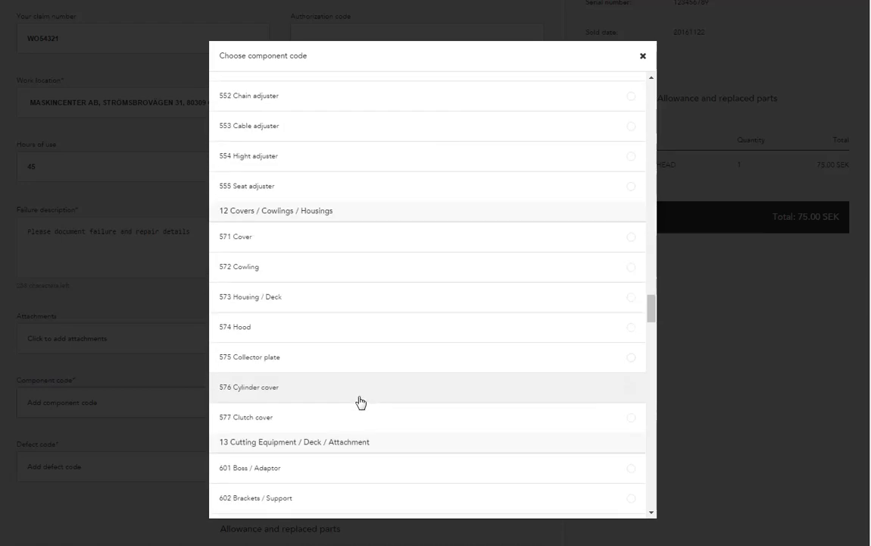
left_click(316, 247)
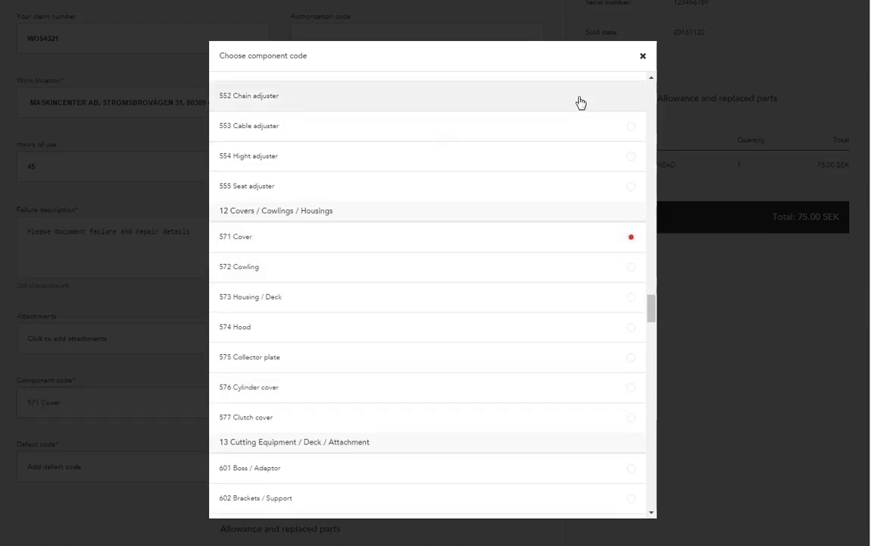
left_click(642, 57)
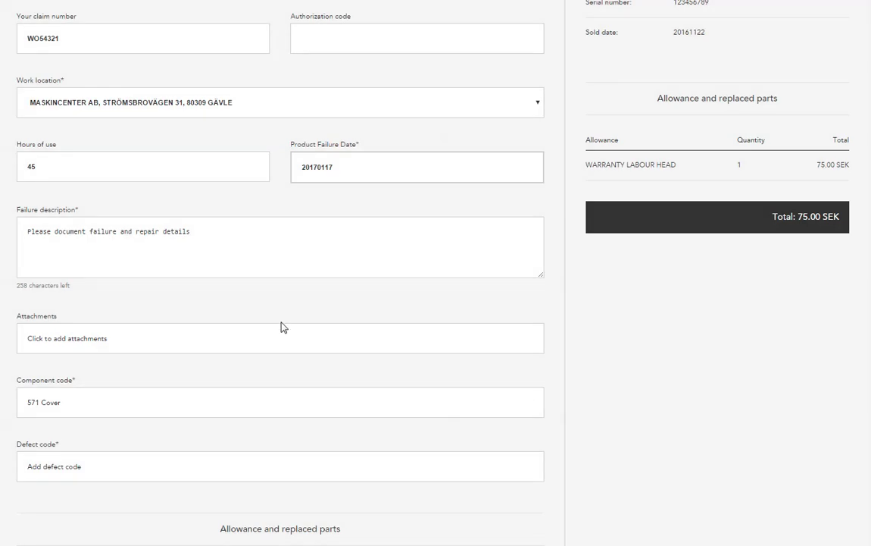
Assign defect code 03 Corrosion to the claim.
left_click(89, 467)
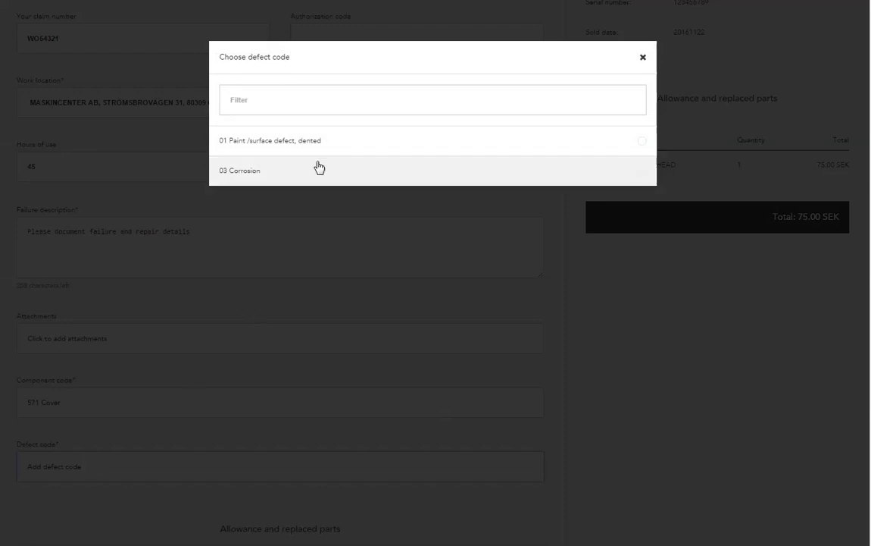
left_click(269, 171)
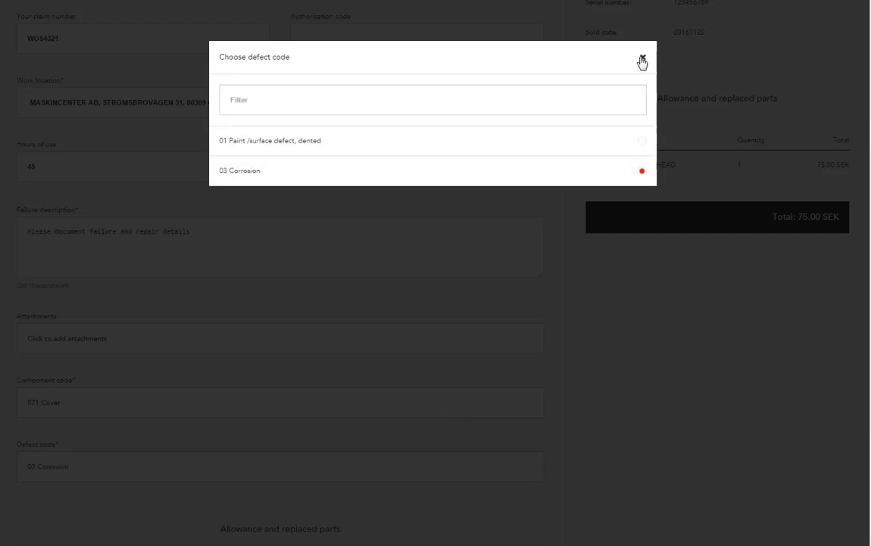
left_click(642, 59)
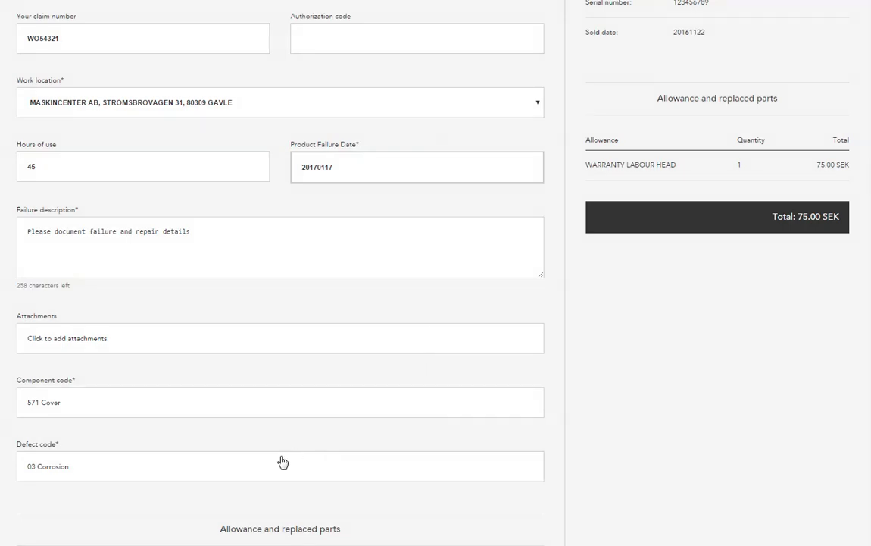
Add part number 532123061 with a quantity of 4 to the claim's replaced parts.
scroll(267, 469, "down", 3)
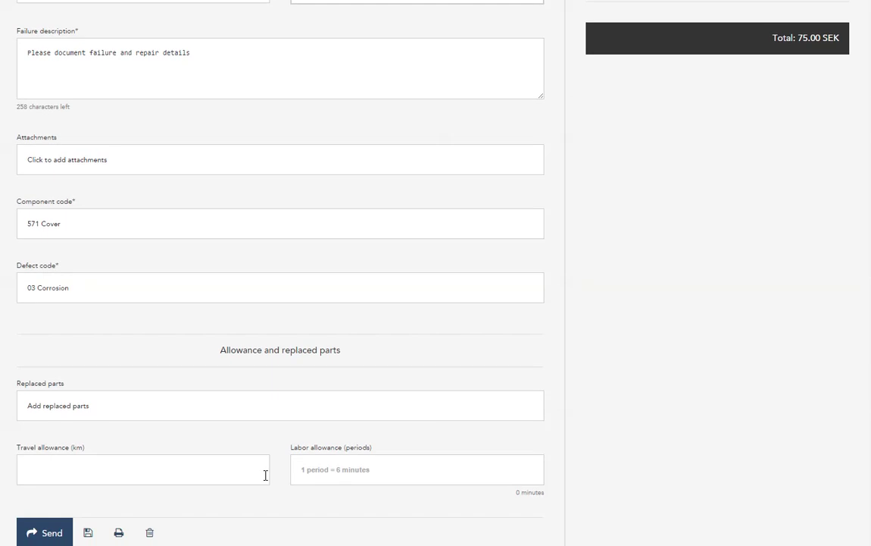
left_click(114, 410)
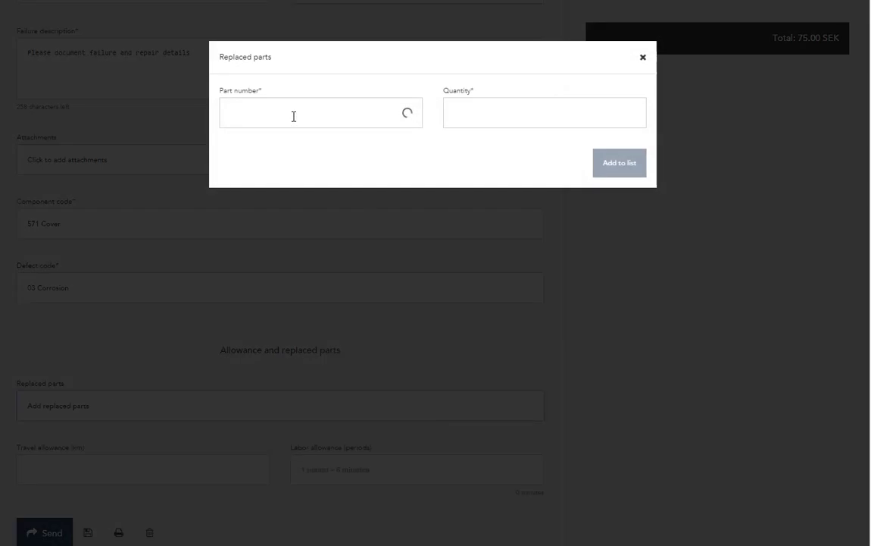
left_click(294, 114)
type("5321230")
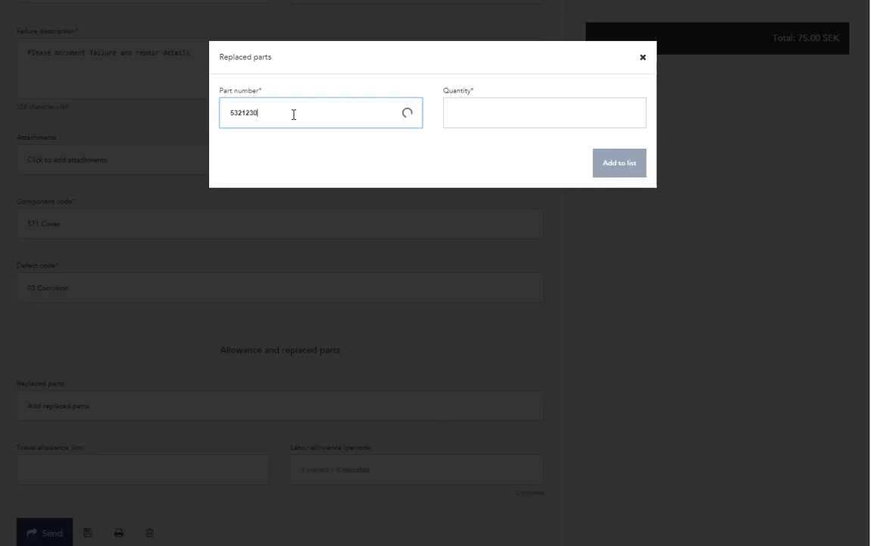
type("61")
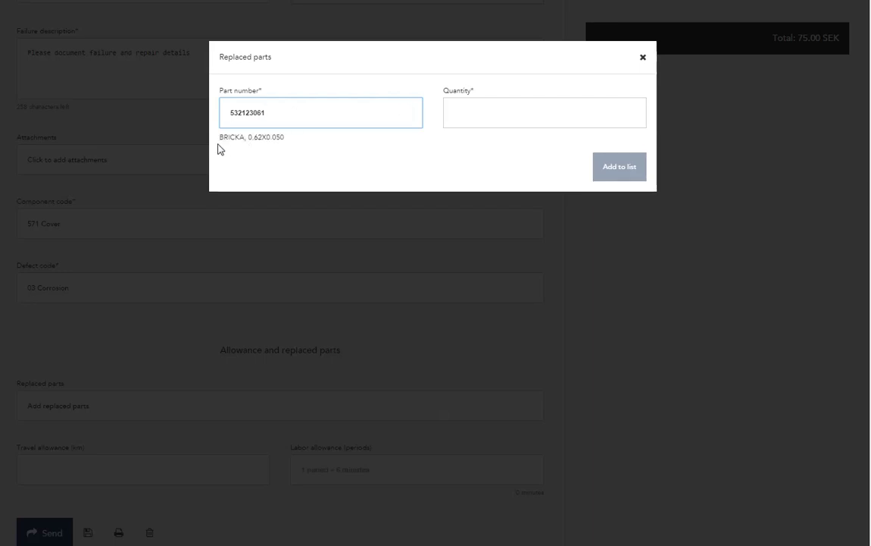
left_click(471, 117)
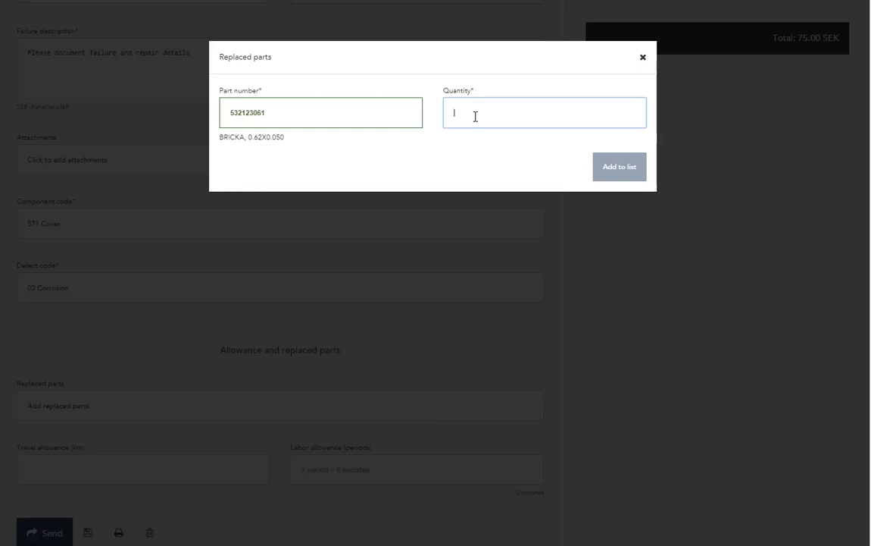
type("4")
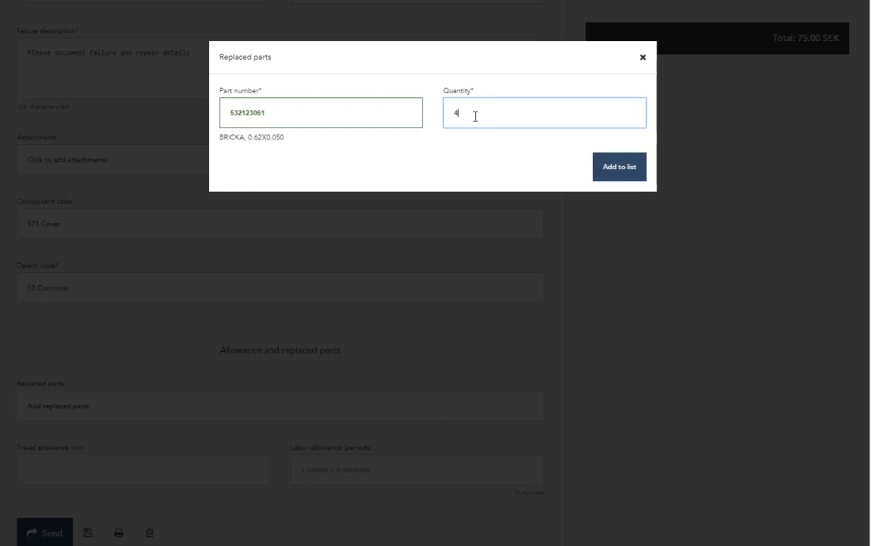
left_click(617, 167)
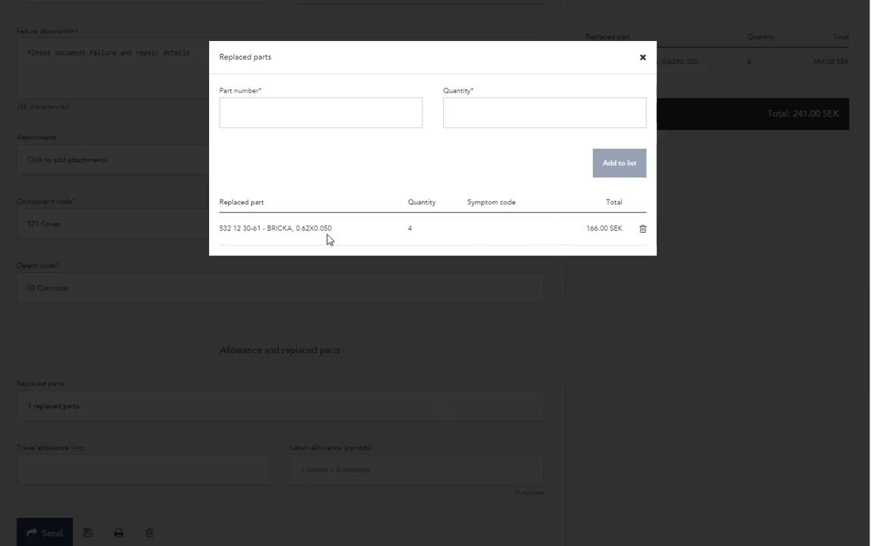
left_click(642, 58)
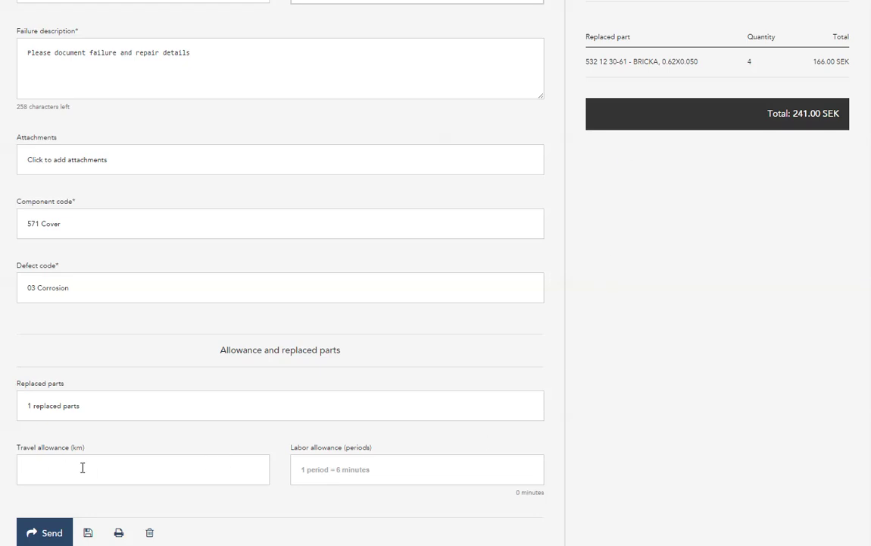
Set the labor allowance to 5 periods, review the claim, and send it.
left_click(302, 470)
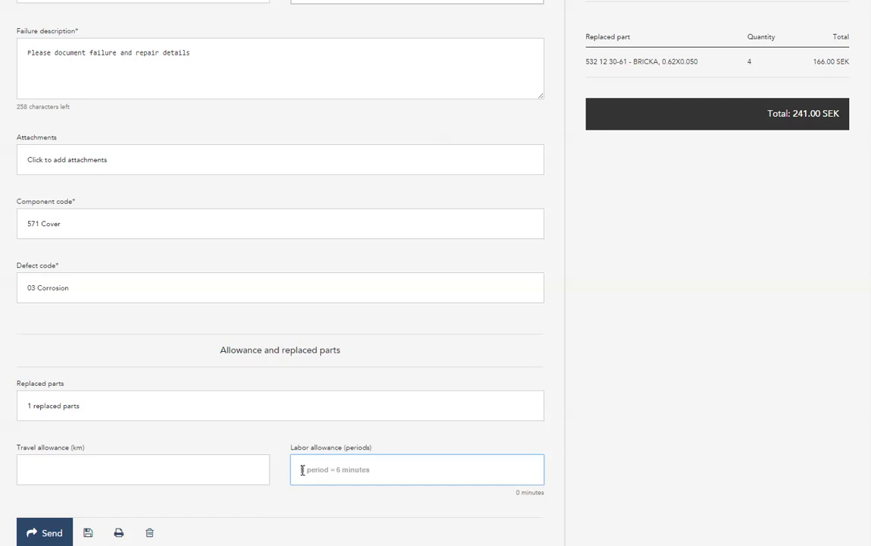
type("5")
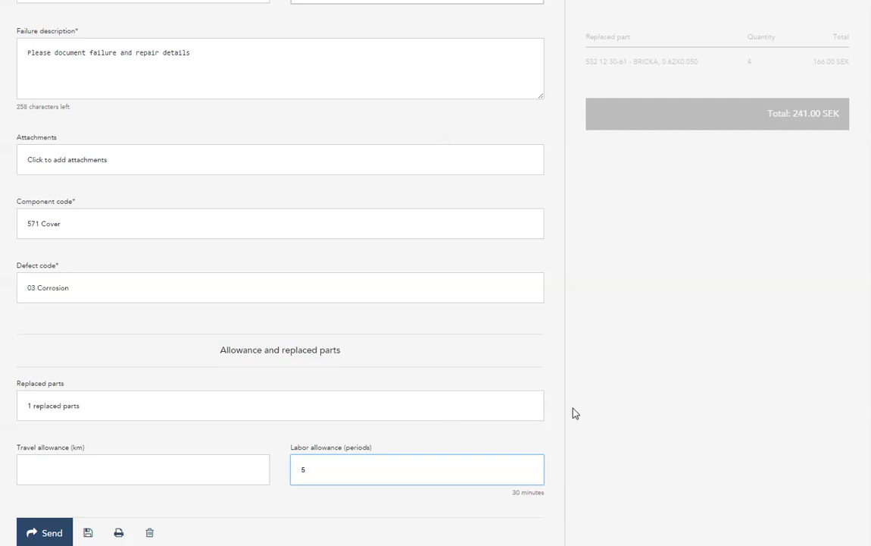
scroll(574, 412, "up", 3)
scroll(574, 413, "up", 2)
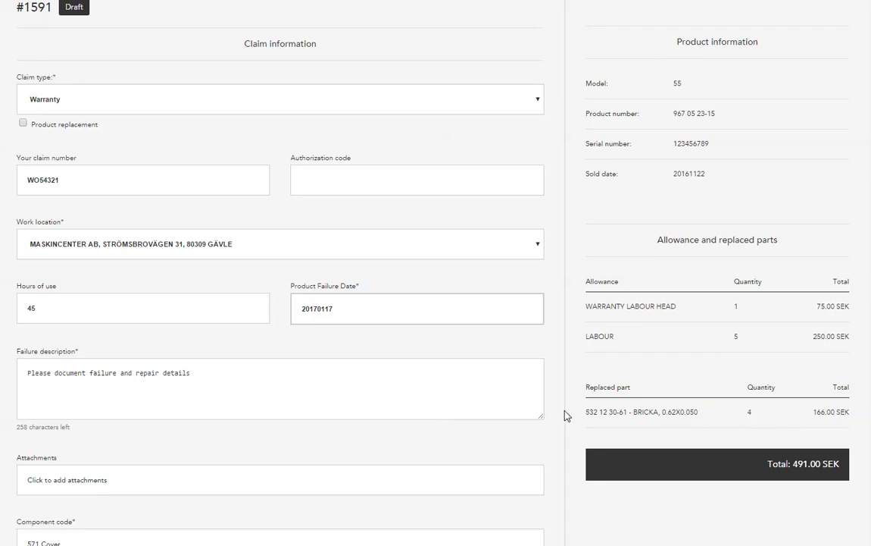
scroll(564, 412, "down", 5)
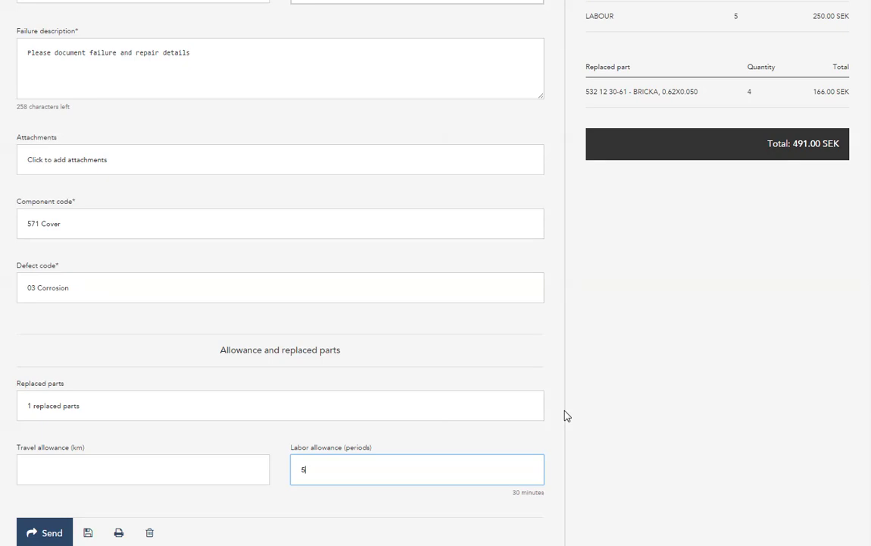
left_click(51, 532)
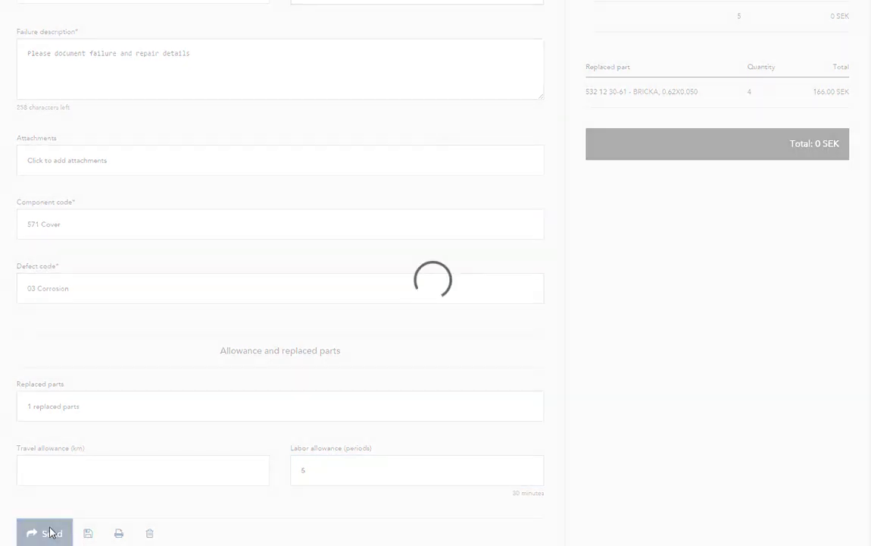